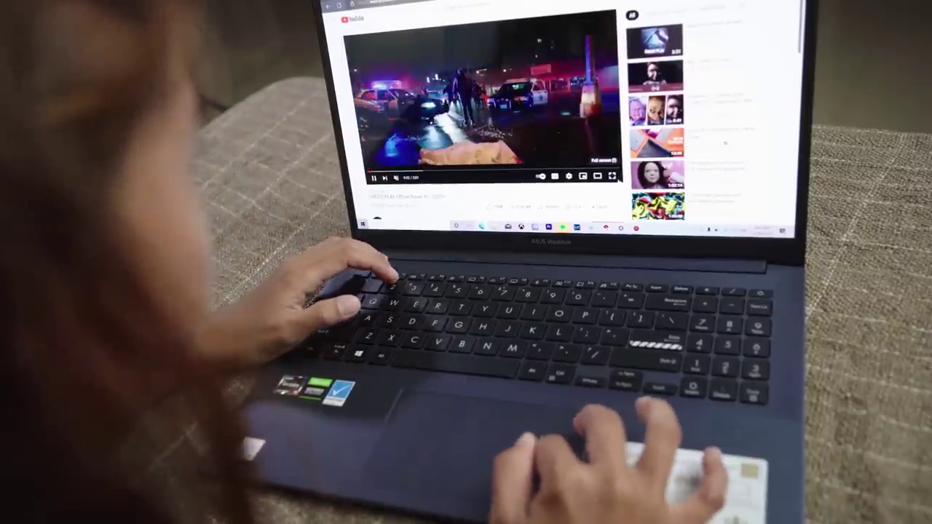
- Play the YouTube video in full screen and skip ahead in it
{"action": "left_click", "coordinate": [613, 177]}
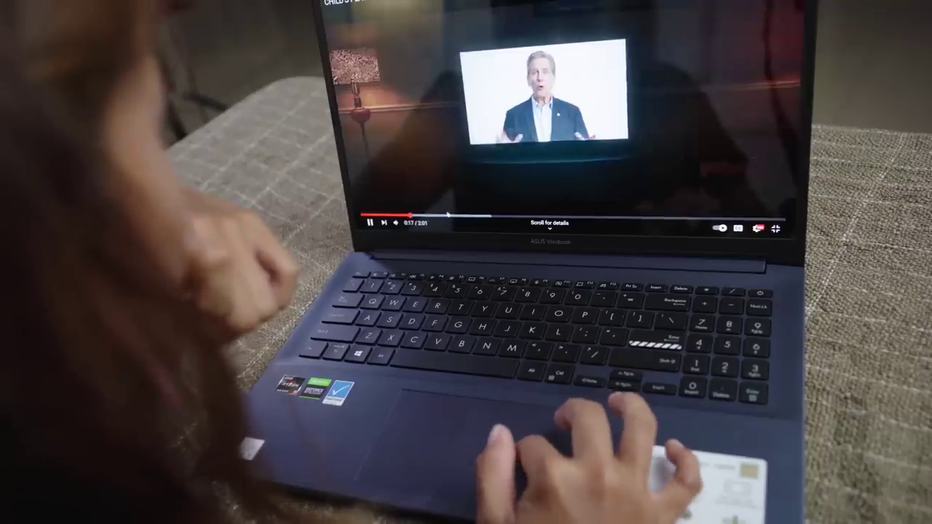
{"action": "left_click", "coordinate": [448, 215]}
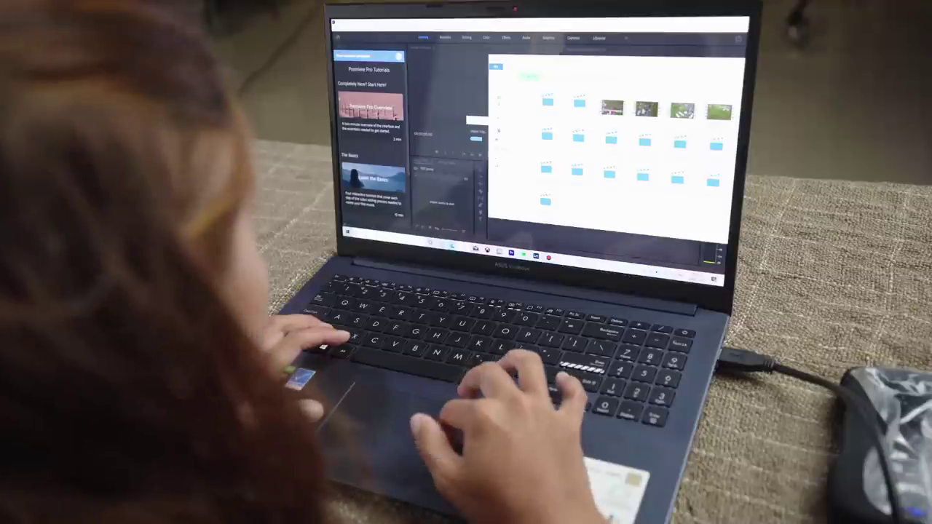
- Import the drone video clips into the TEST project and create a new sequence from the DSLR 1080p24 preset
{"action": "left_click", "coordinate": [467, 80]}
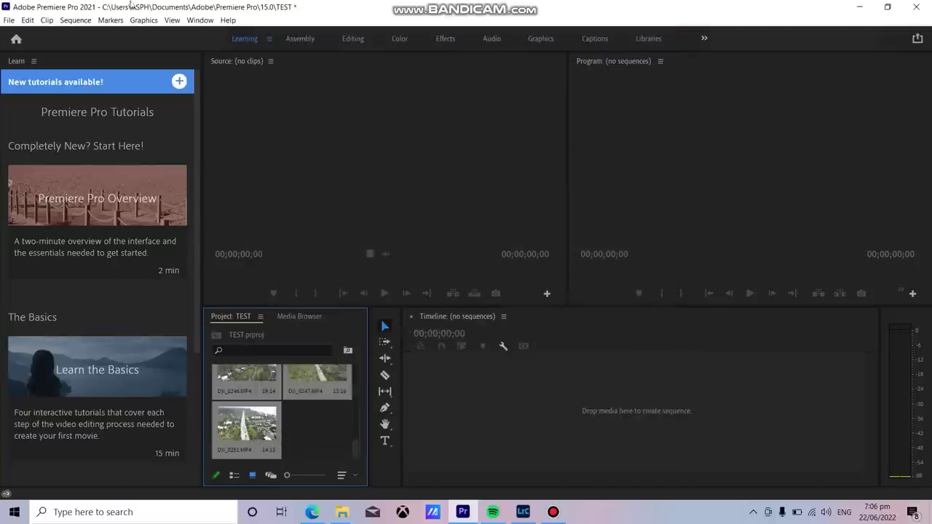
{"action": "left_click", "coordinate": [9, 21]}
{"action": "mouse_move", "coordinate": [22, 33]}
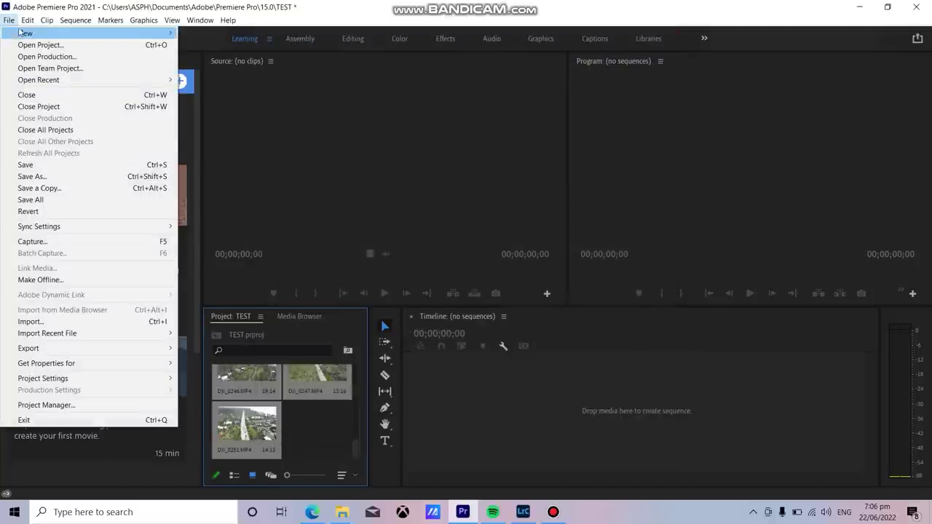
{"action": "left_click", "coordinate": [214, 69]}
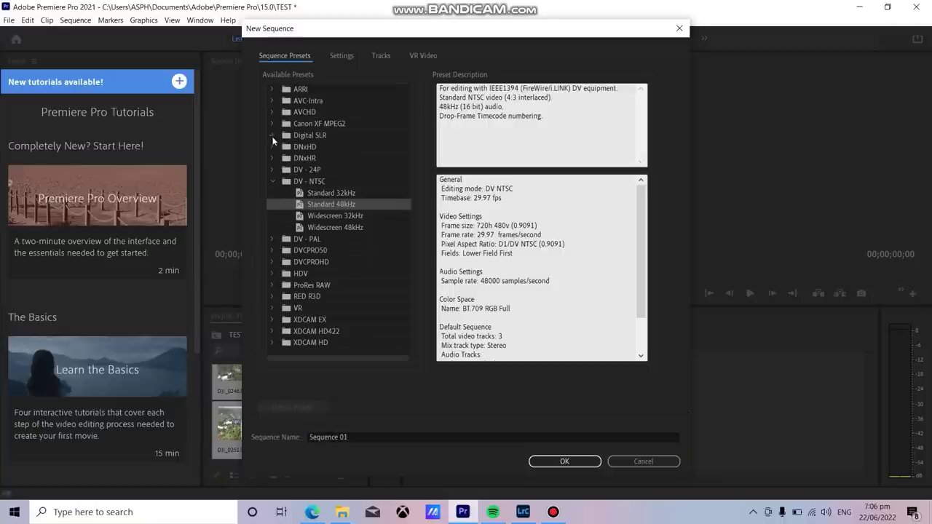
{"action": "left_click", "coordinate": [288, 148]}
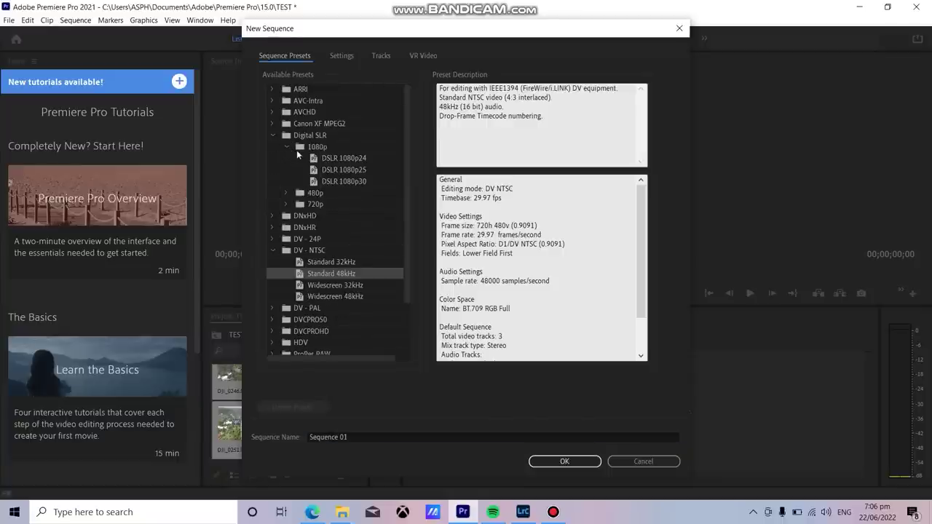
{"action": "left_click", "coordinate": [325, 158]}
- Open clip DJI_0257.MP4 in the source monitor and preview its playback in a maximized view, skipping ahead once
{"action": "scroll", "coordinate": [348, 298], "scroll_direction": "down", "scroll_amount": 3}
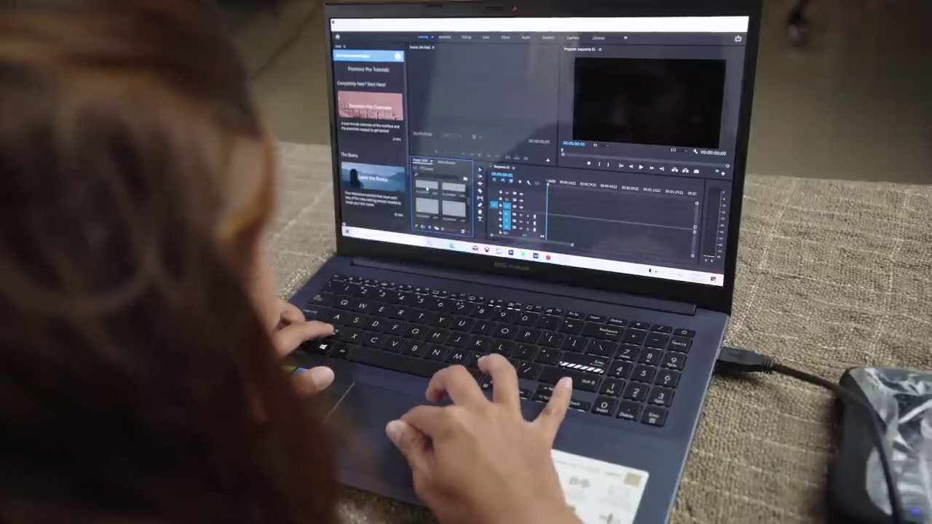
{"action": "double_click", "coordinate": [427, 188]}
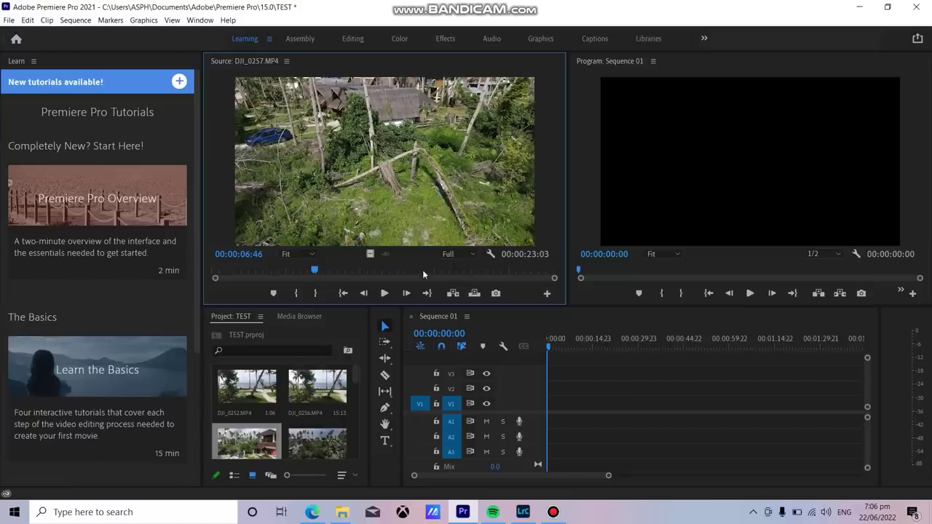
{"action": "key", "text": "space"}
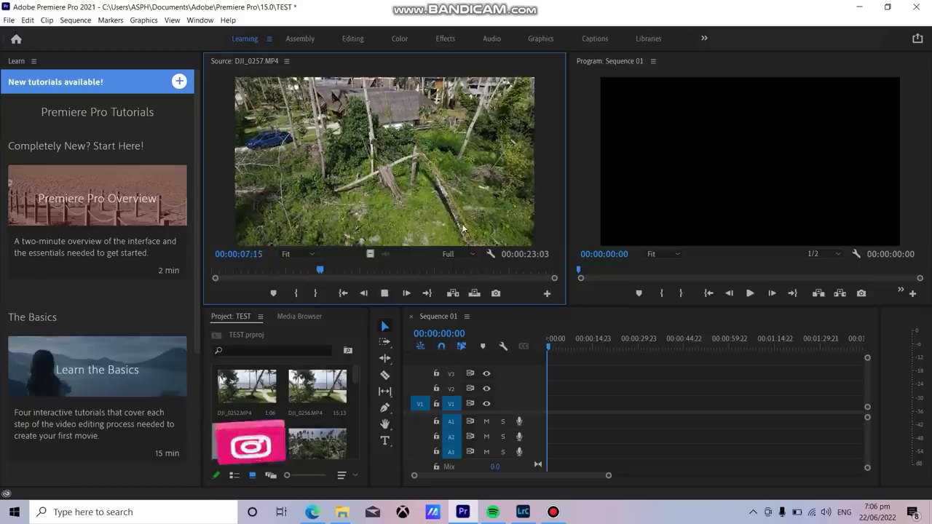
{"action": "key", "text": "grave"}
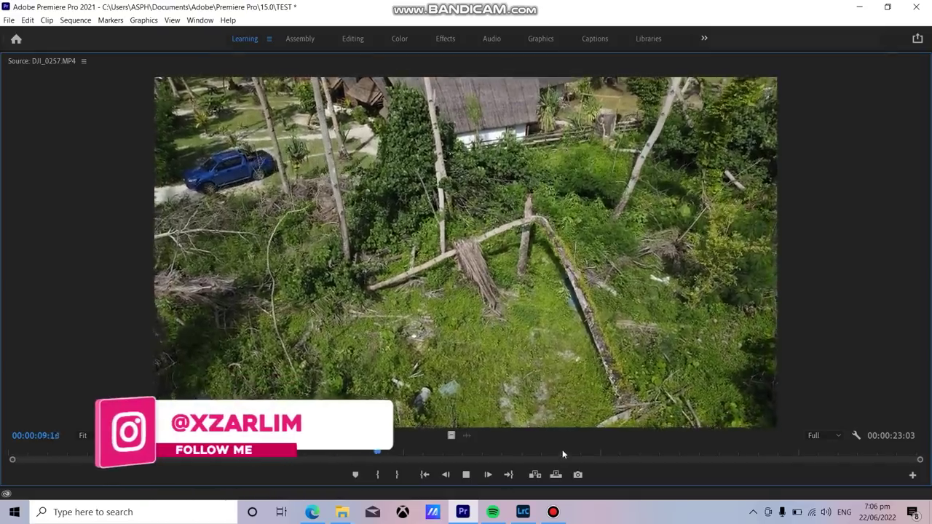
{"action": "left_click", "coordinate": [564, 451]}
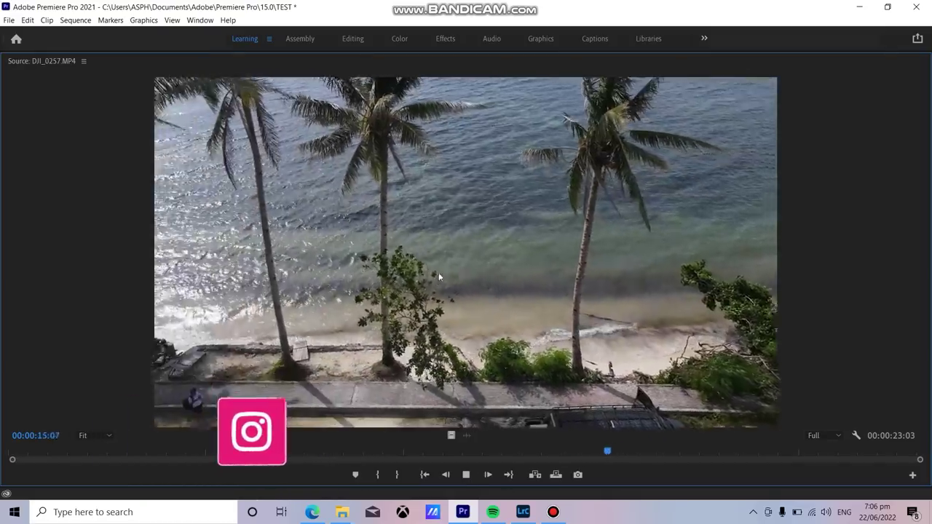
{"action": "key", "text": "grave"}
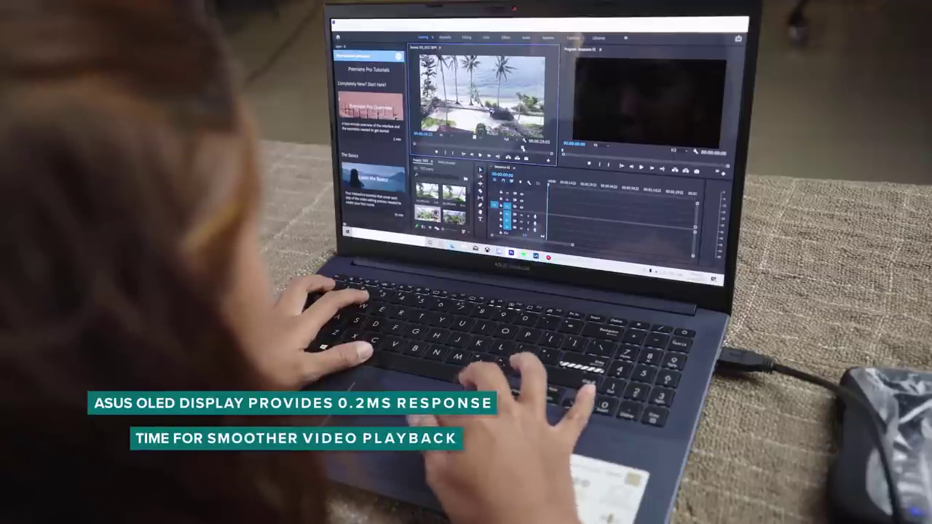
{"action": "key", "text": "grave"}
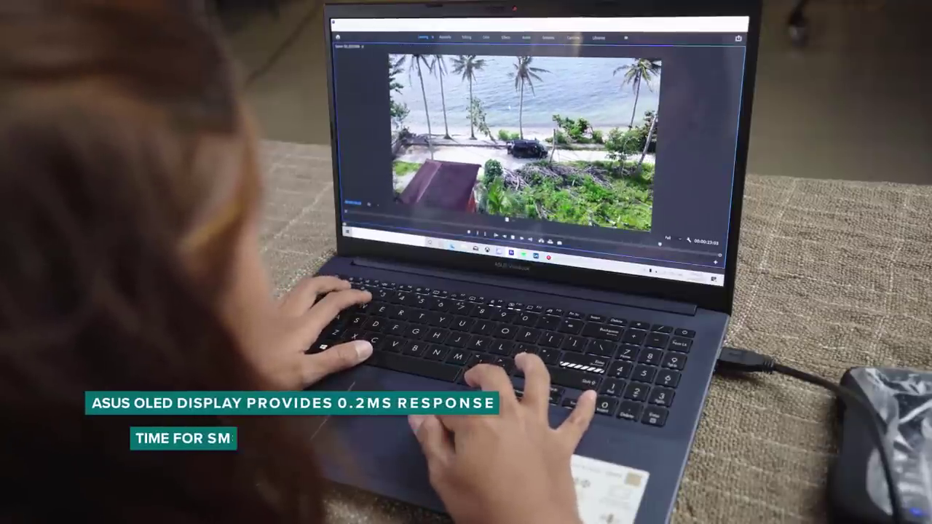
{"action": "key", "text": "grave"}
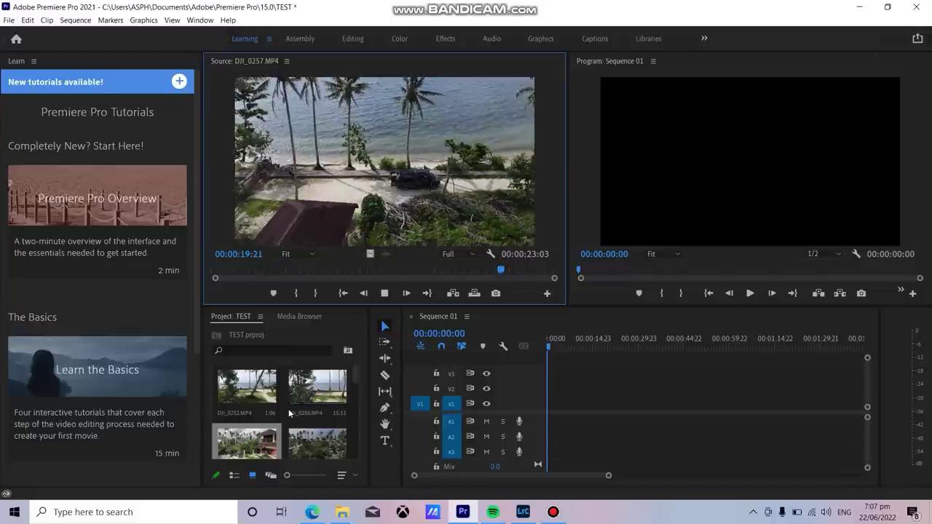
- Place all the imported clips on track V1 of Sequence 01, keeping the existing sequence settings
{"action": "left_click", "coordinate": [252, 397]}
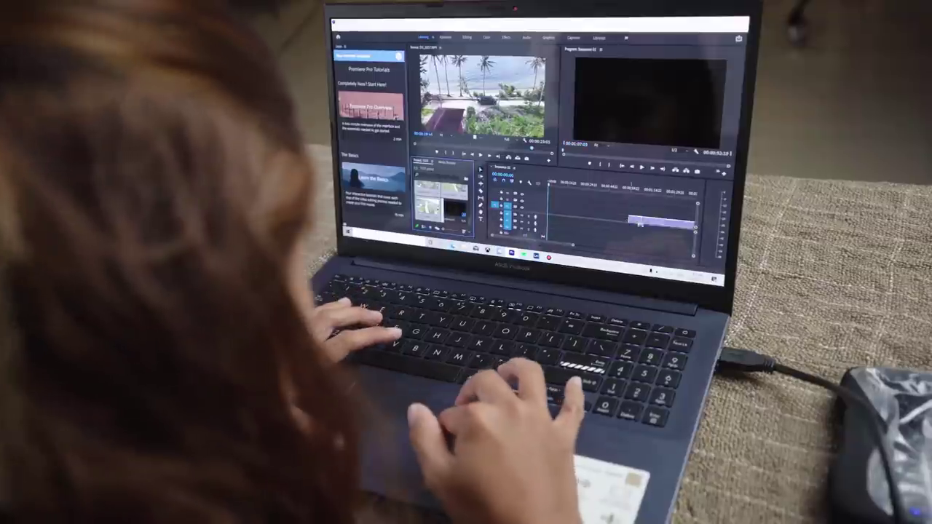
{"action": "left_click_drag", "start_coordinate": [551, 217], "coordinate": [551, 217]}
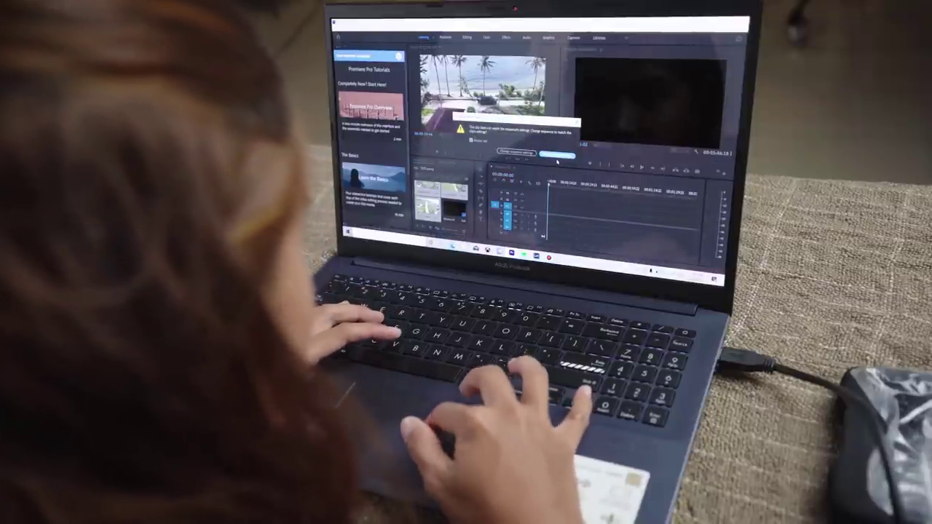
{"action": "left_click", "coordinate": [555, 155]}
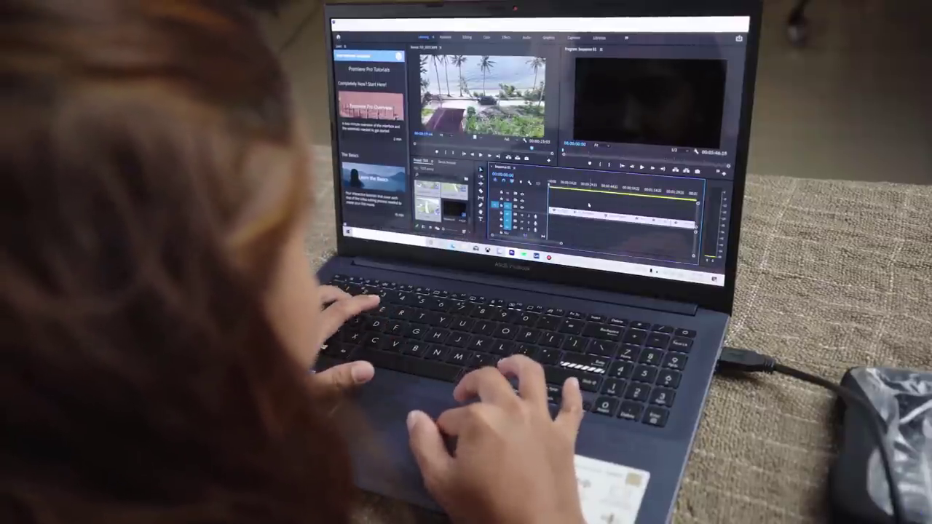
- Match the frame under the playhead in the source monitor and move all clips on V1 back to the sequence's start
{"action": "left_click", "coordinate": [555, 185]}
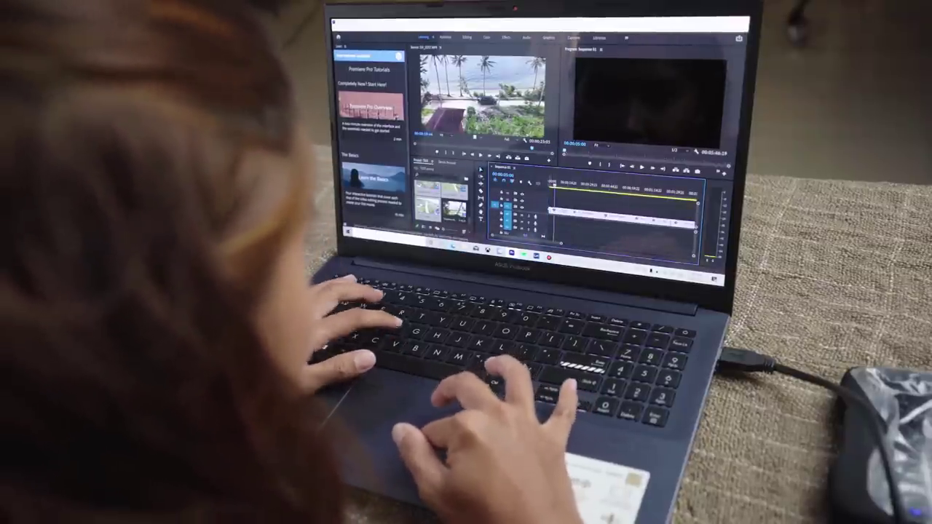
{"action": "key", "text": "f"}
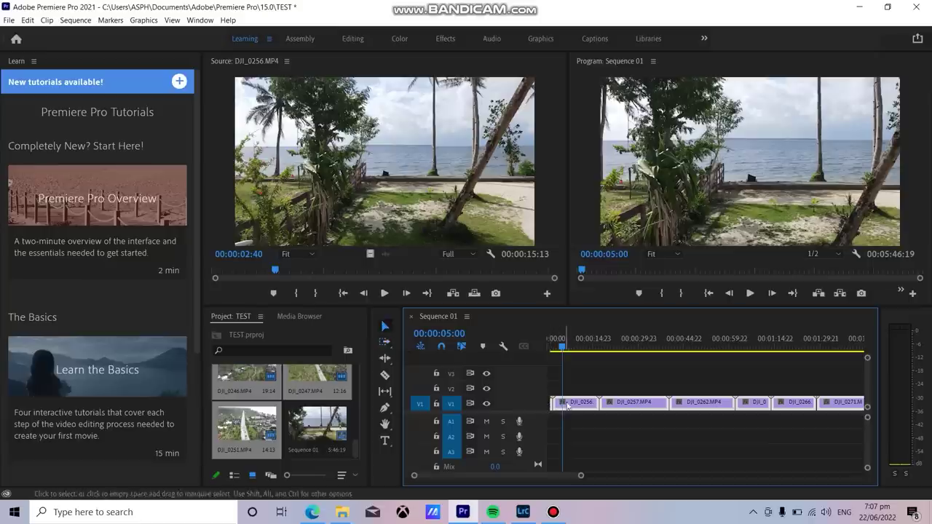
{"action": "left_click_drag", "start_coordinate": [567, 406], "coordinate": [565, 401]}
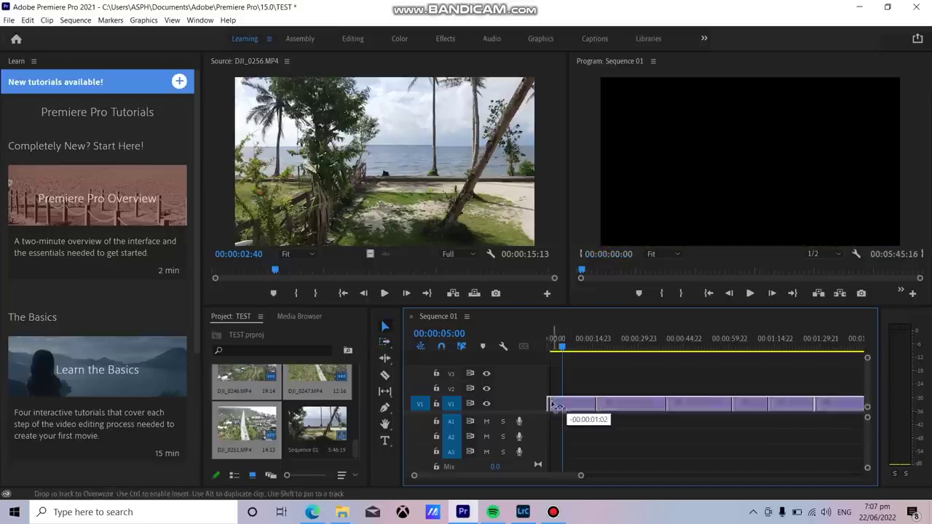
- Delete the last two clips, DJI_0247.MP4 and DJI_0251.MP4, from the end of track V1
{"action": "left_click", "coordinate": [678, 339]}
{"action": "key", "text": "minus"}
{"action": "key", "text": "minus"}
{"action": "key", "text": "minus"}
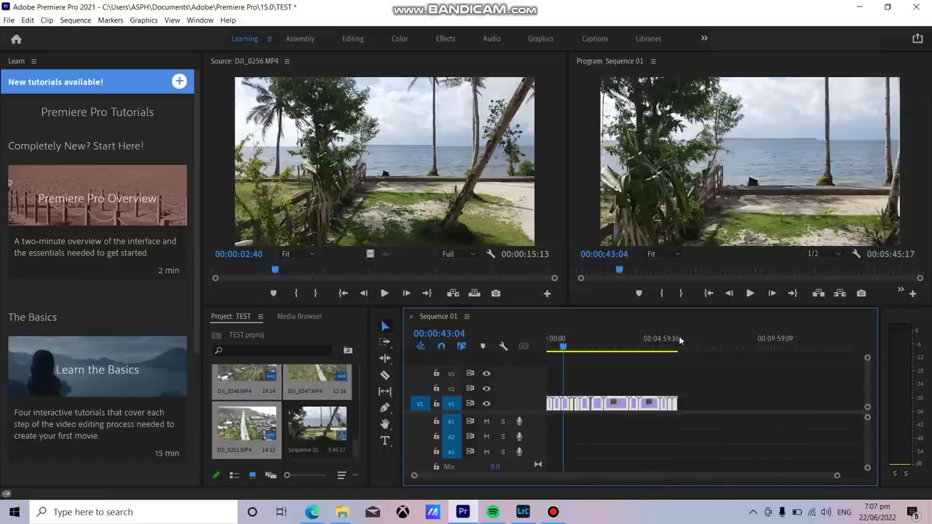
{"action": "left_click", "coordinate": [679, 338]}
{"action": "key", "text": "equal"}
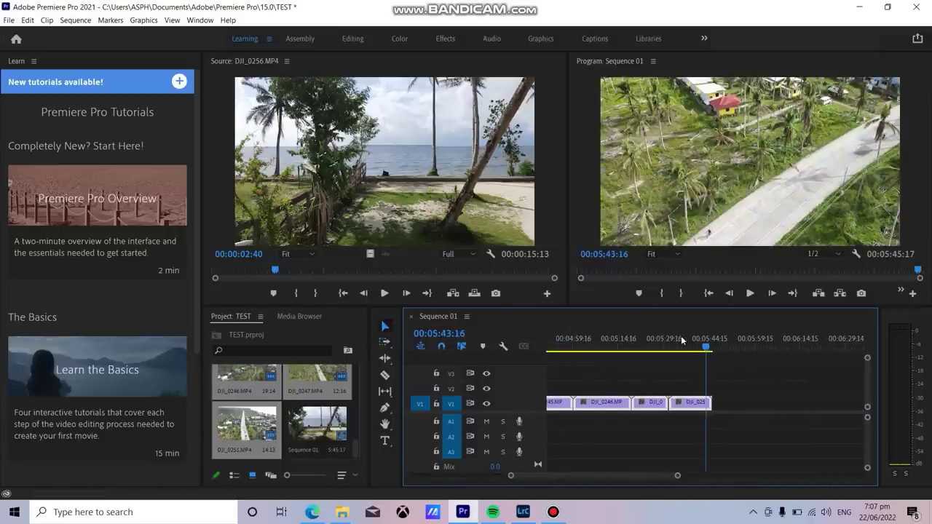
{"action": "left_click", "coordinate": [715, 343]}
{"action": "left_click", "coordinate": [712, 344]}
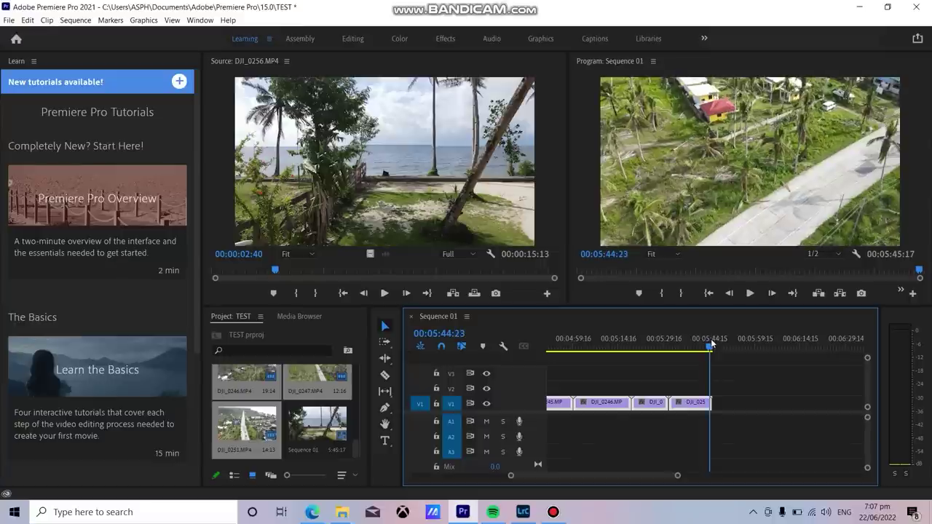
{"action": "left_click", "coordinate": [596, 347]}
{"action": "left_click_drag", "start_coordinate": [649, 385], "coordinate": [759, 435]}
{"action": "key", "text": "Delete"}
{"action": "left_click", "coordinate": [627, 345]}
{"action": "key", "text": "minus"}
{"action": "key", "text": "minus"}
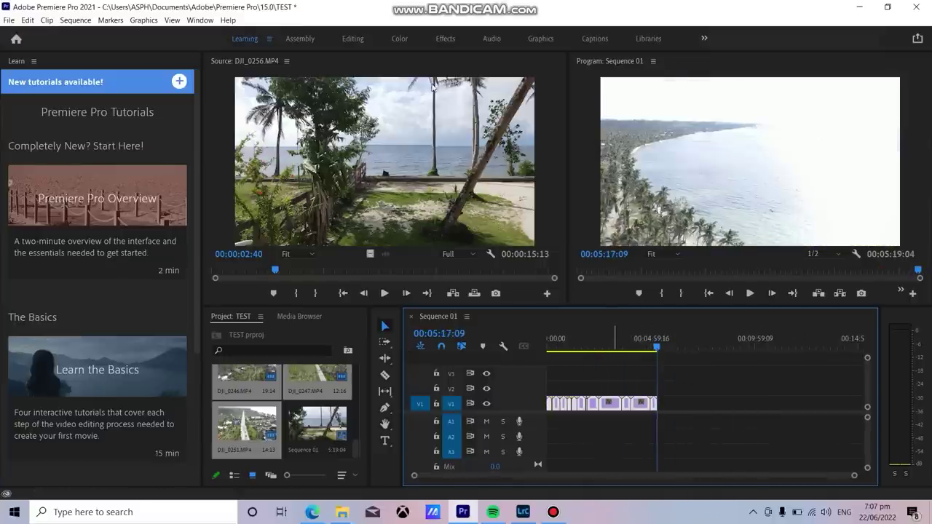
- Switch to the Color workspace, deselect the timeline clips and widen the project area to reveal its item tools
{"action": "left_click", "coordinate": [423, 40]}
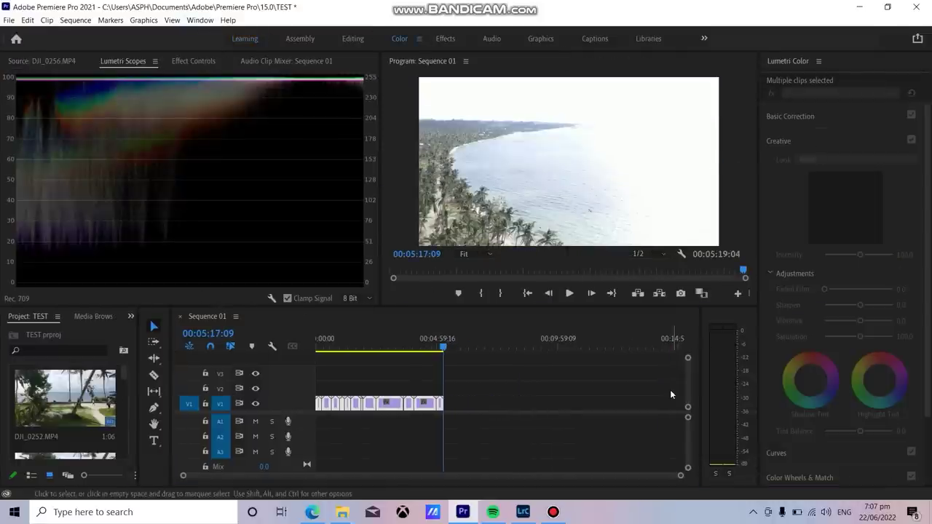
{"action": "left_click", "coordinate": [577, 436]}
{"action": "left_click", "coordinate": [134, 459]}
{"action": "left_click_drag", "start_coordinate": [137, 455], "coordinate": [300, 466]}
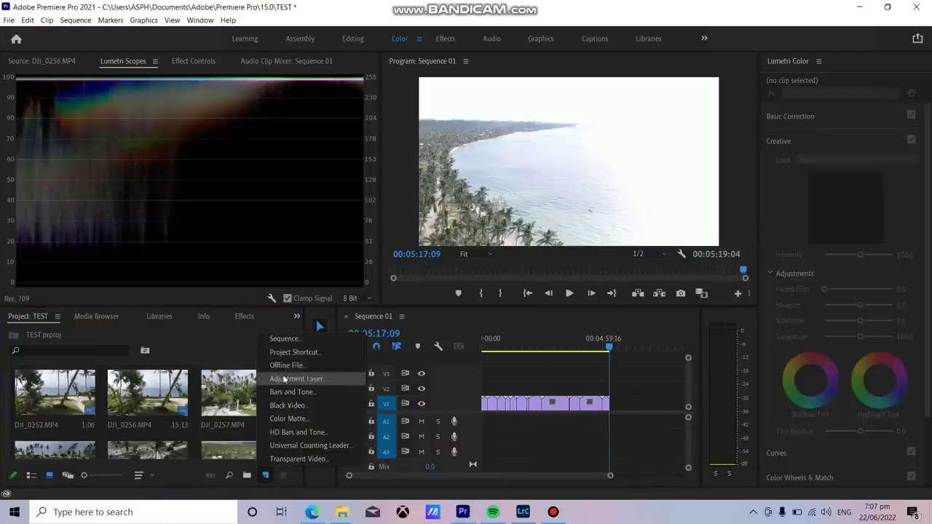
- Create an adjustment layer with the default settings and place it on V2, extended over the full length of the clips
{"action": "left_click", "coordinate": [291, 378]}
{"action": "key", "text": "Return"}
{"action": "left_click_drag", "start_coordinate": [159, 425], "coordinate": [490, 390]}
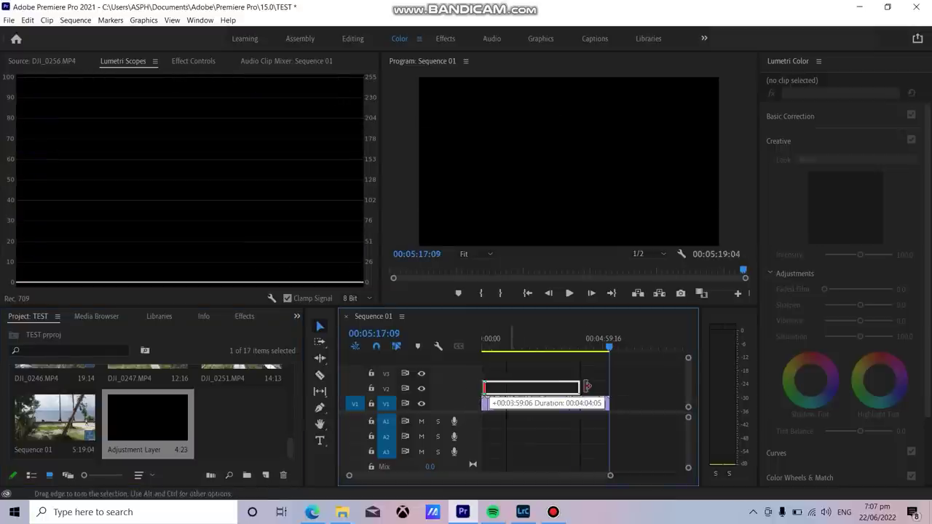
{"action": "left_click_drag", "start_coordinate": [613, 386], "coordinate": [608, 387]}
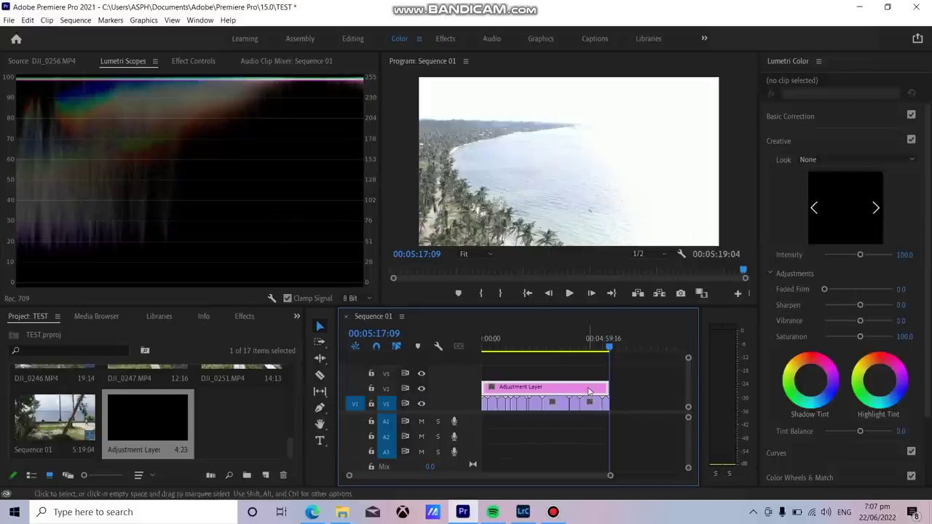
- Adjust the adjustment layer's Creative and Basic Correction settings in Lumetri Color
{"action": "left_click", "coordinate": [836, 115]}
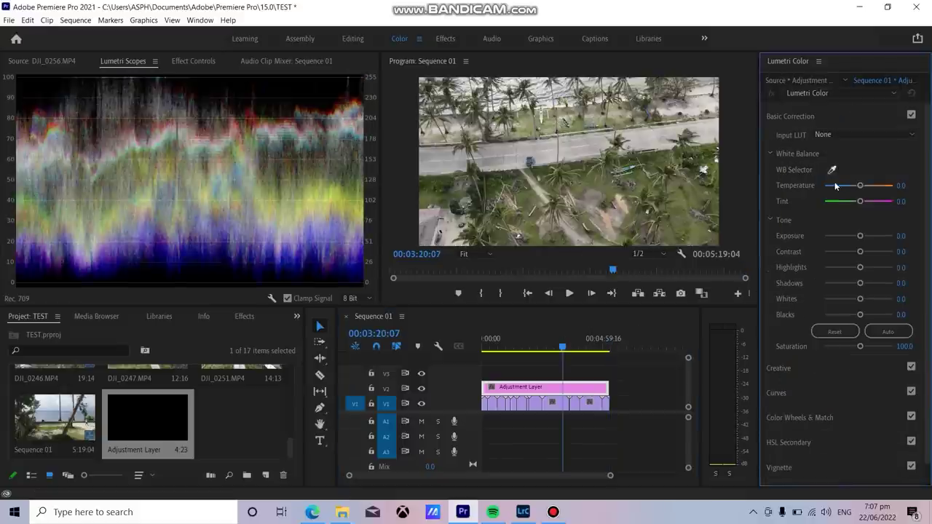
{"action": "left_click", "coordinate": [818, 369]}
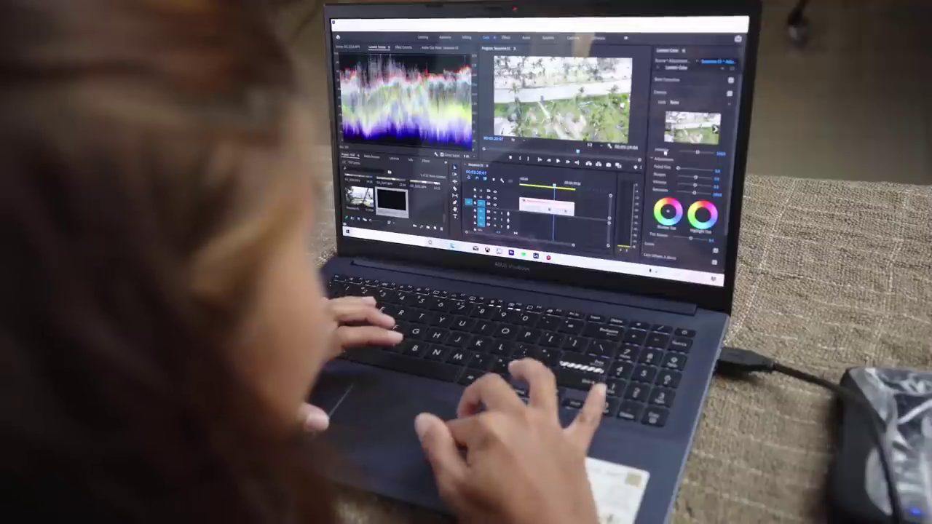
{"action": "left_click", "coordinate": [681, 82]}
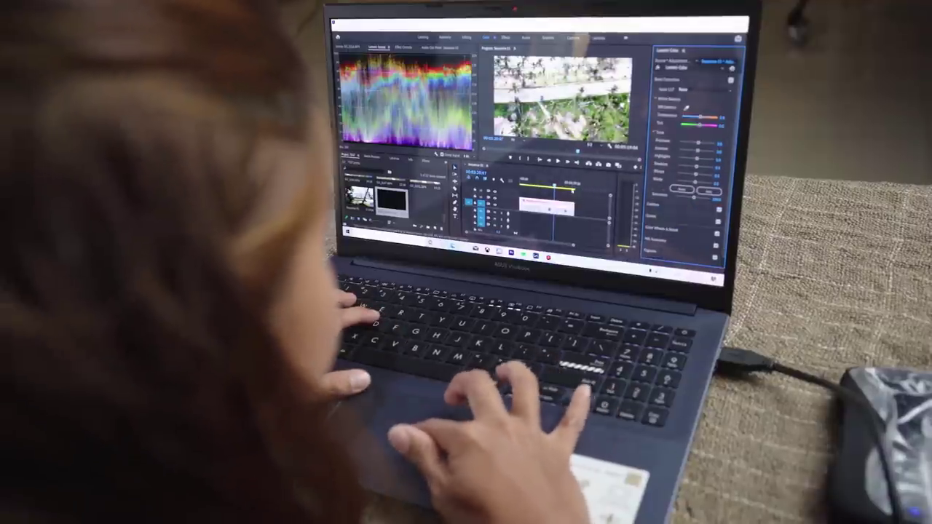
- Add a text layer on V3 above the adjustment layer and extend it over the full sequence
{"action": "left_click", "coordinate": [567, 186]}
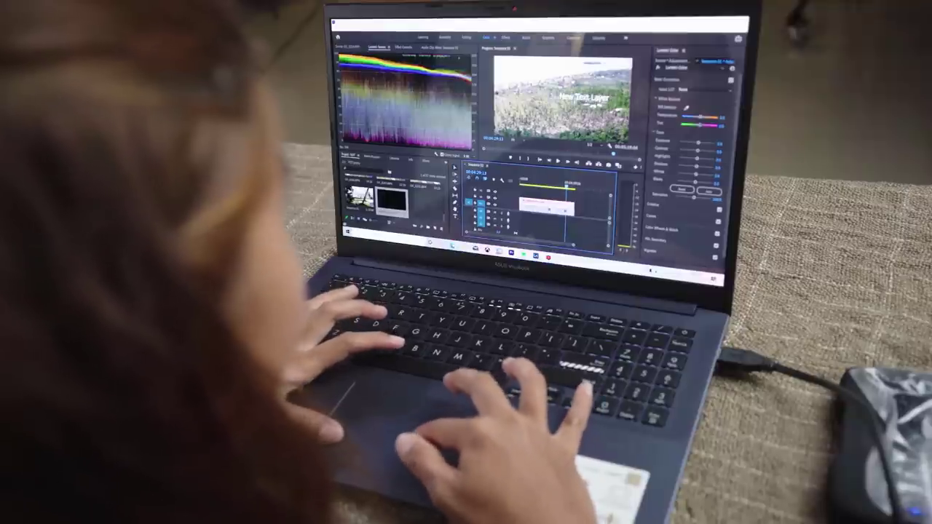
{"action": "left_click_drag", "start_coordinate": [571, 198], "coordinate": [574, 199]}
{"action": "right_click", "coordinate": [577, 207]}
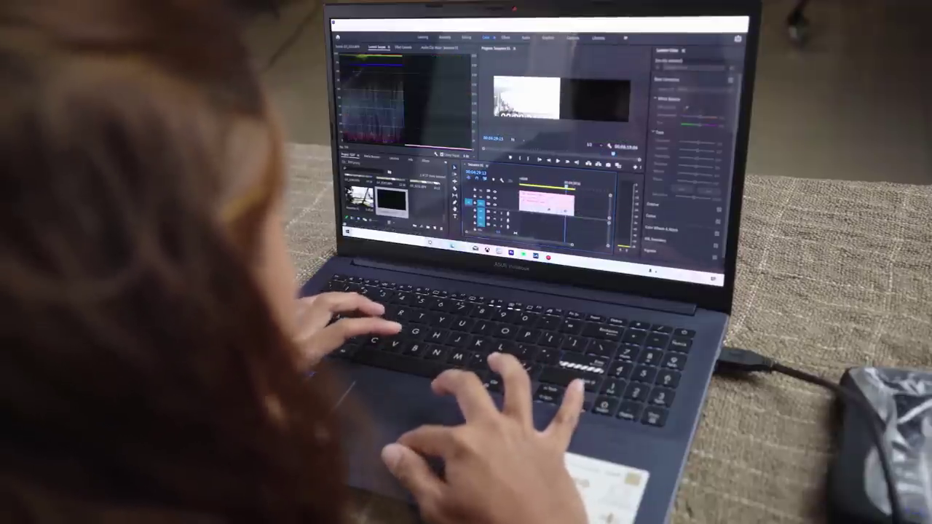
- Switch to File Explorer to bring the music file into the project and place it on audio track A1
{"action": "mouse_move", "coordinate": [464, 247]}
{"action": "left_click", "coordinate": [488, 223]}
{"action": "left_click", "coordinate": [511, 252]}
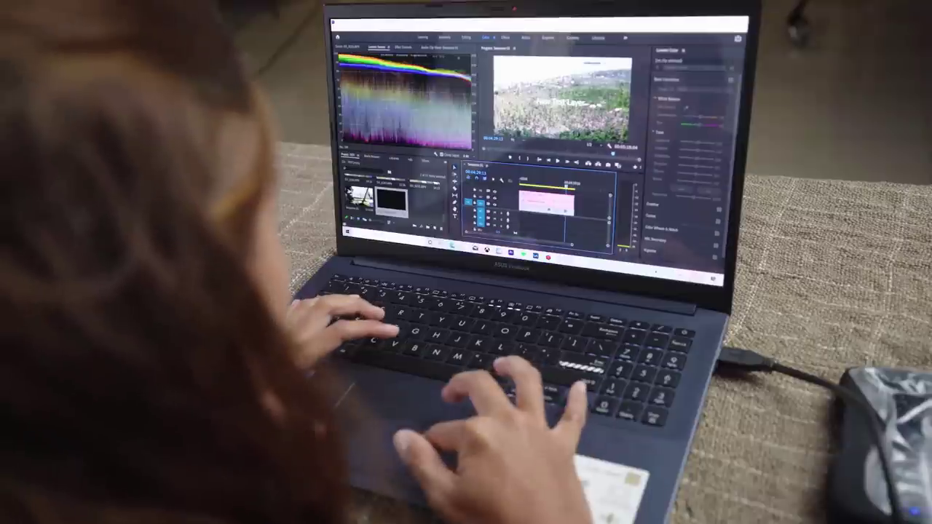
{"action": "mouse_move", "coordinate": [465, 246]}
{"action": "left_click", "coordinate": [488, 223]}
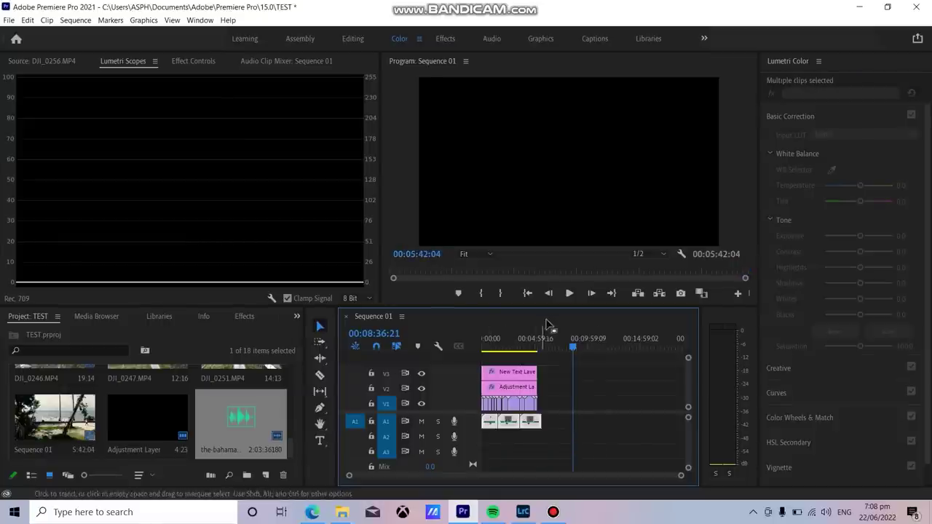
- Move the playhead to 00:05:00:02 and mark the sequence's out point there
{"action": "scroll", "coordinate": [541, 345], "scroll_direction": "up", "scroll_amount": 3}
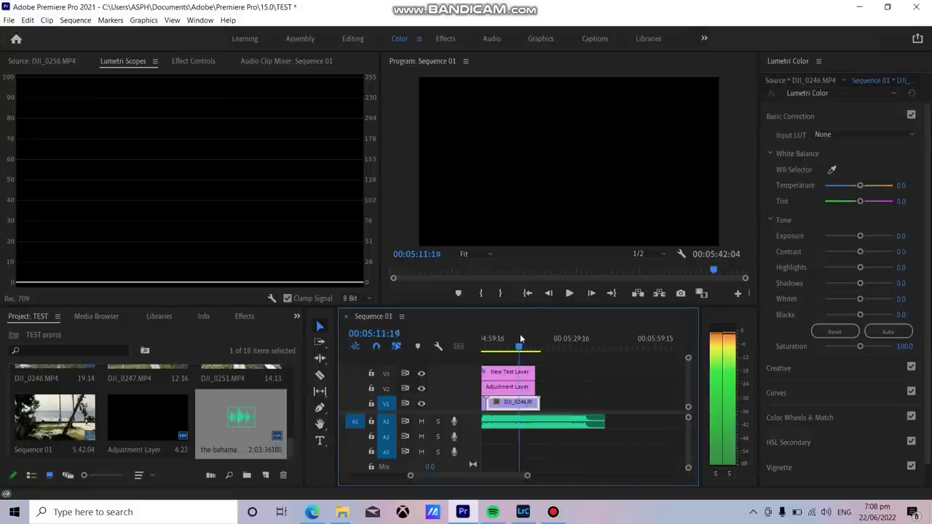
{"action": "left_click_drag", "start_coordinate": [514, 340], "coordinate": [491, 339]}
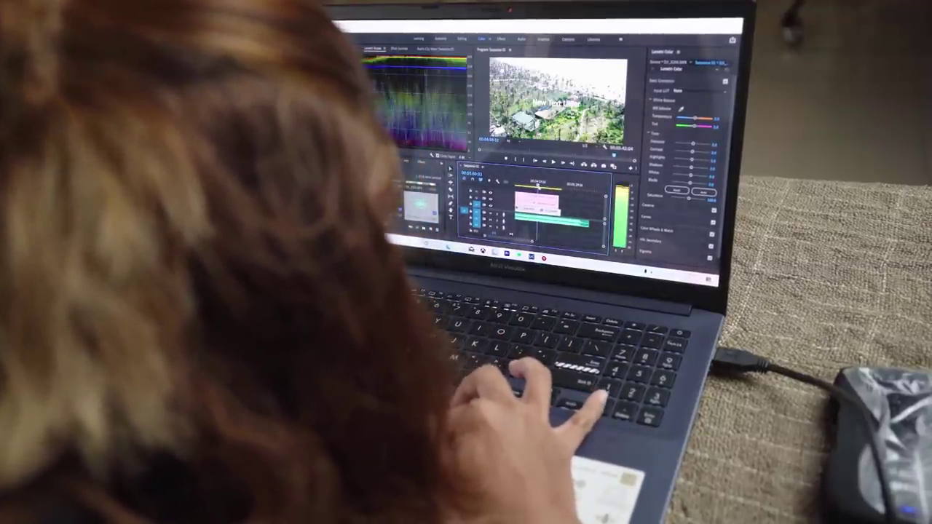
{"action": "key", "text": "space"}
{"action": "key", "text": "o"}
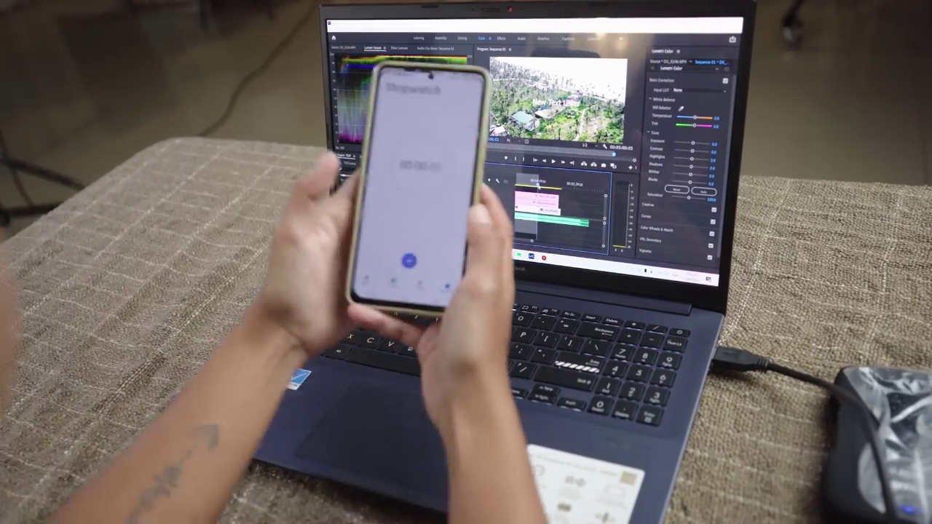
- Open the sequence's export settings and choose the H.264 format with the Match Source - Adaptive High Bitrate preset
{"action": "key", "text": "ctrl+m"}
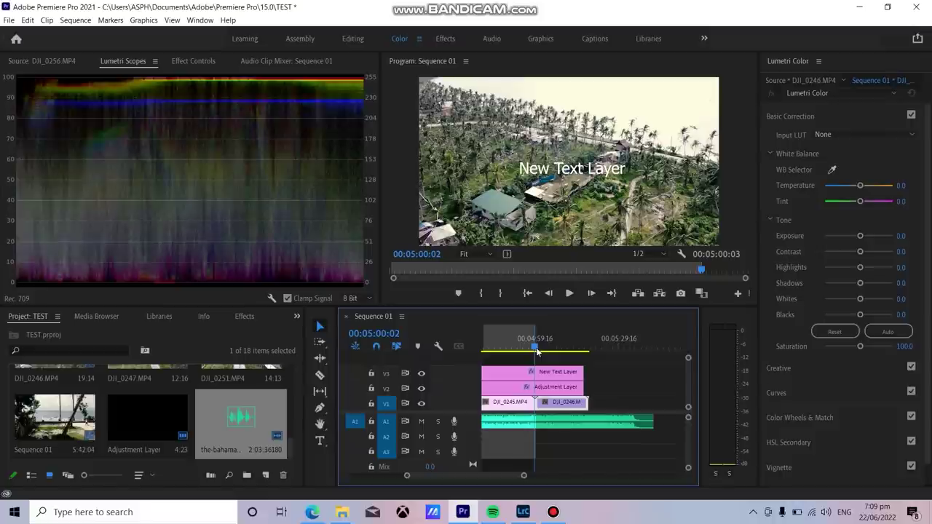
{"action": "key", "text": "ctrl+m"}
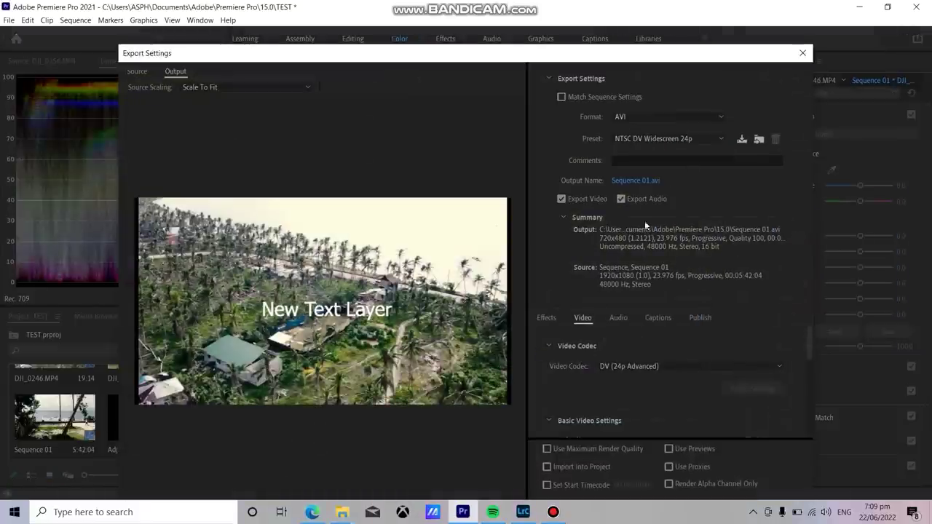
{"action": "left_click", "coordinate": [703, 138]}
{"action": "left_click", "coordinate": [682, 117]}
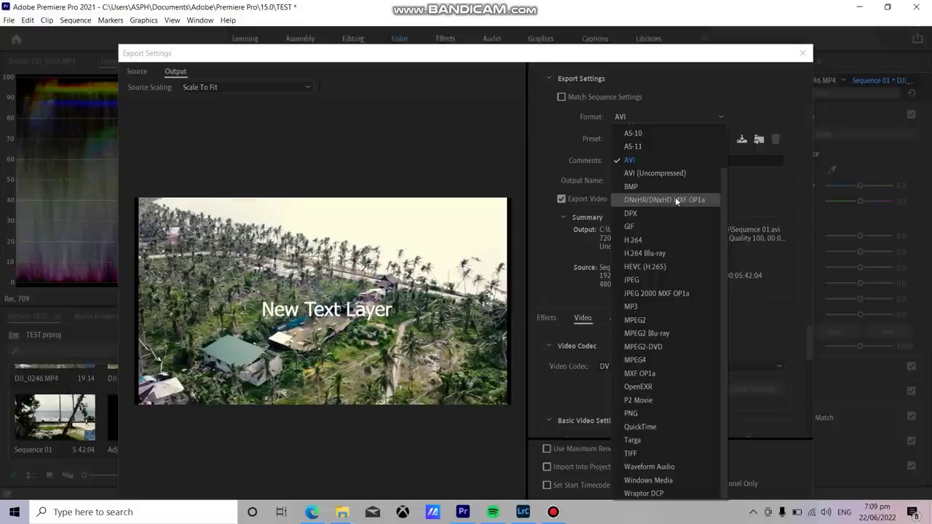
{"action": "left_click", "coordinate": [665, 161]}
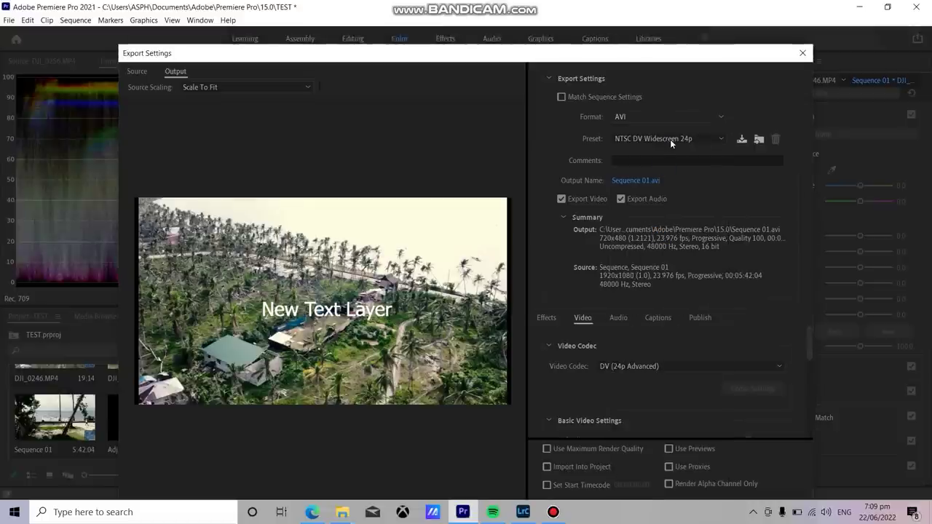
{"action": "left_click", "coordinate": [670, 139]}
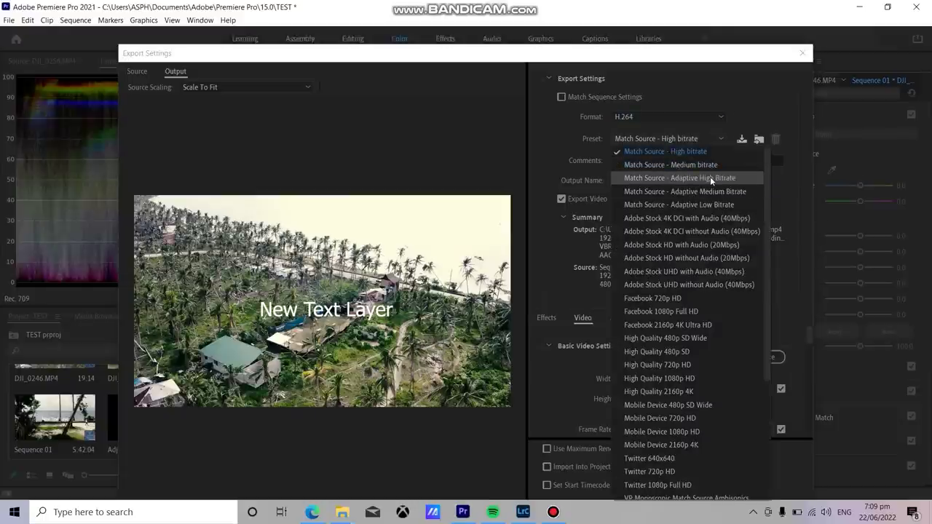
{"action": "left_click", "coordinate": [710, 176]}
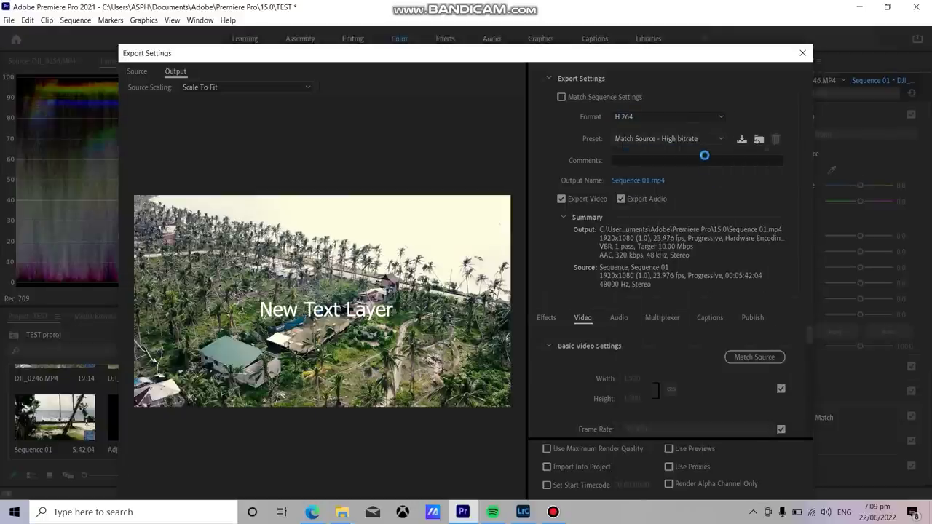
- Enable Use Maximum Render Quality for the export and start encoding Sequence 01
{"action": "left_click_drag", "start_coordinate": [663, 62], "coordinate": [671, 18]}
{"action": "left_click", "coordinate": [619, 405]}
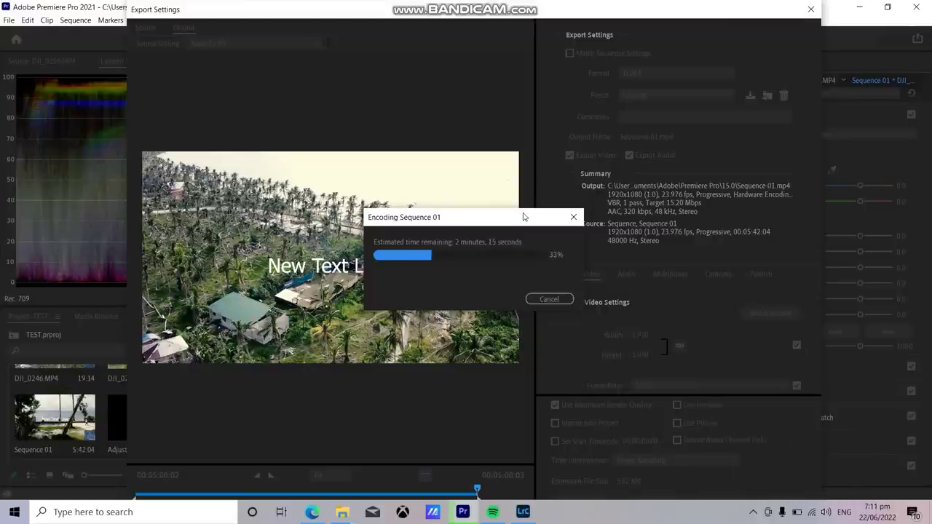
- Switch to MyASUS and agree to its privacy policy to start the app with the English / Global region
{"action": "key", "text": "super"}
{"action": "key", "text": "Escape"}
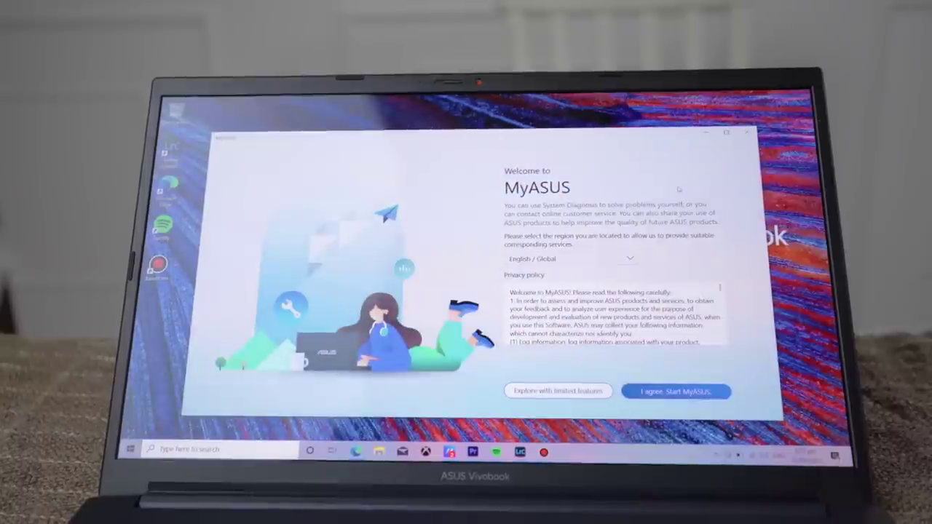
{"action": "left_click", "coordinate": [668, 393]}
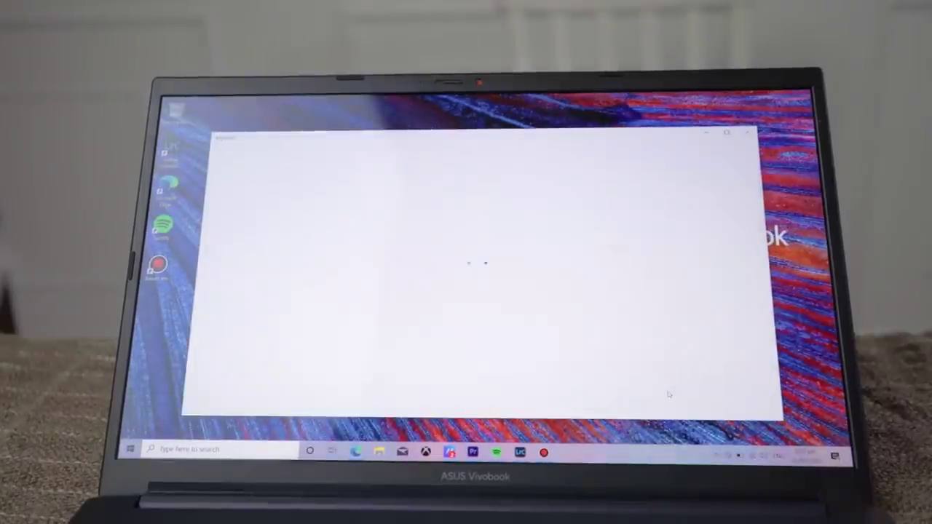